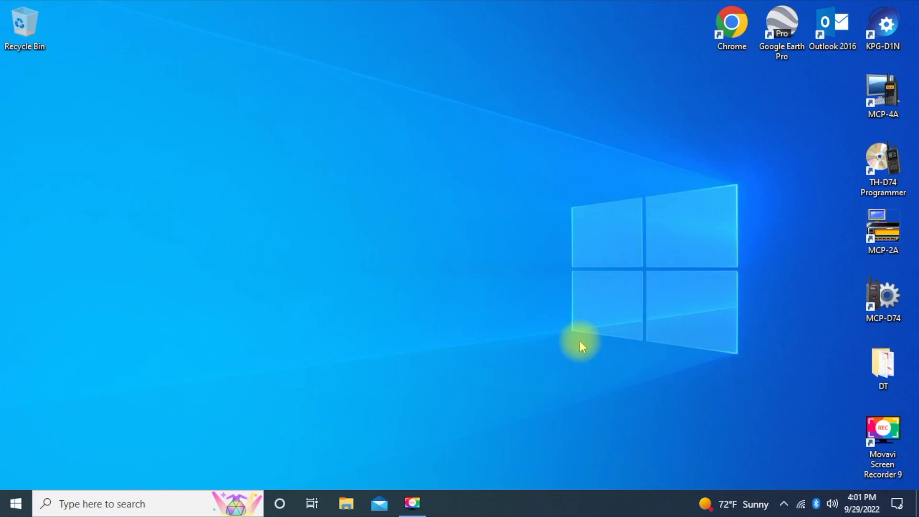
Switch the PC's Wi-Fi from the home network to the open openSPOT4 AP network.
click(800, 505)
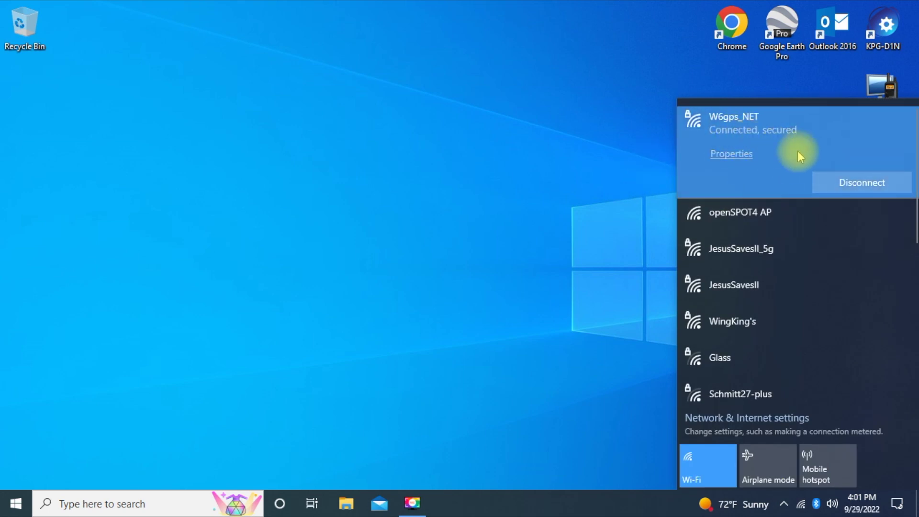
click(860, 182)
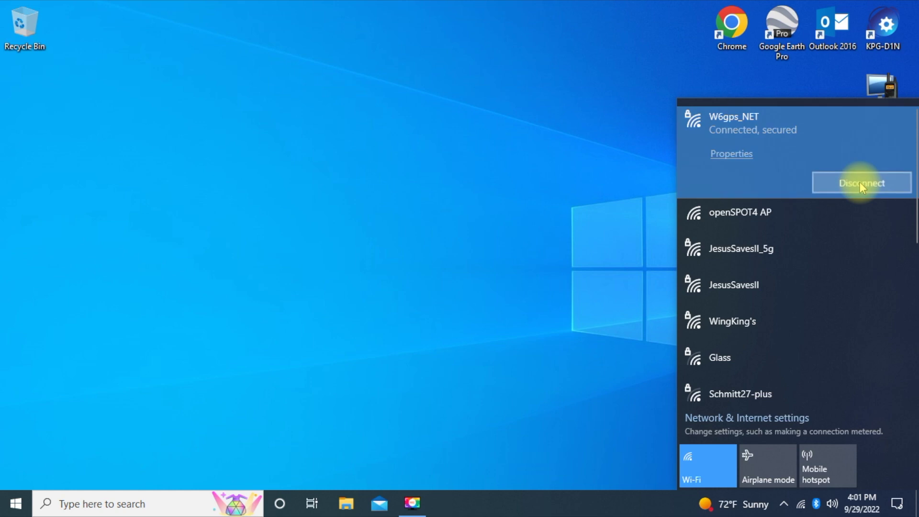
click(731, 215)
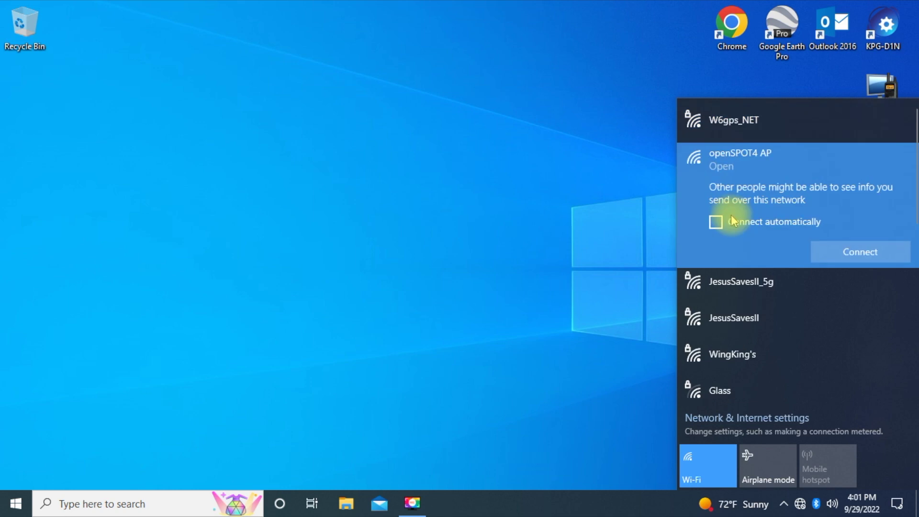
click(850, 252)
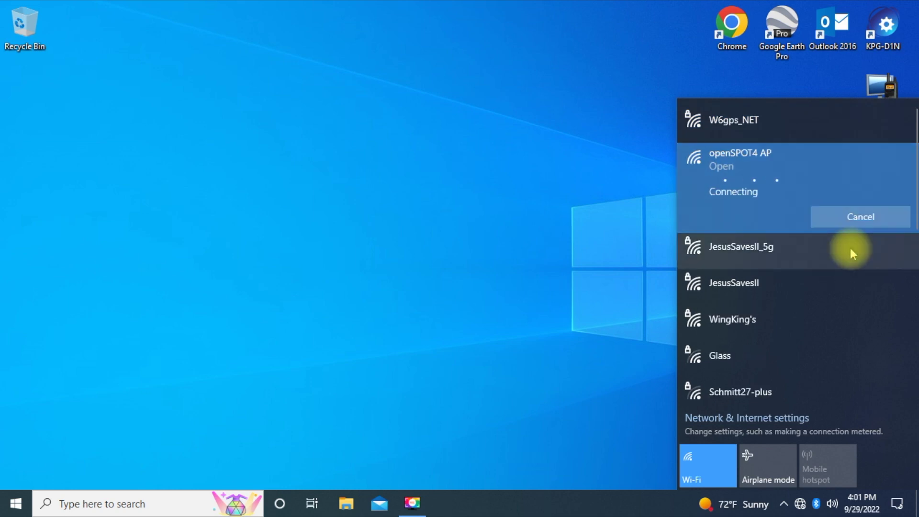
click(449, 301)
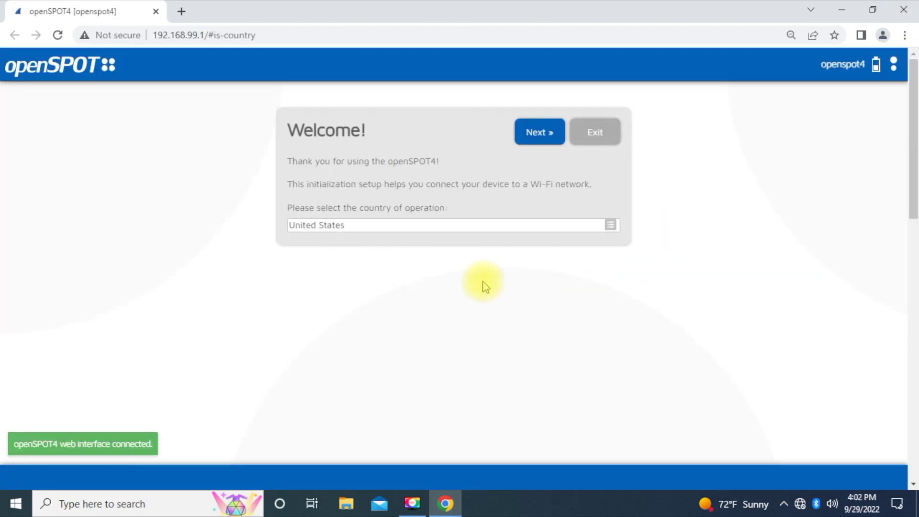
Join the openSPOT4 to the home Wi-Fi network using its network key, accepting that AP mode turns off.
click(540, 132)
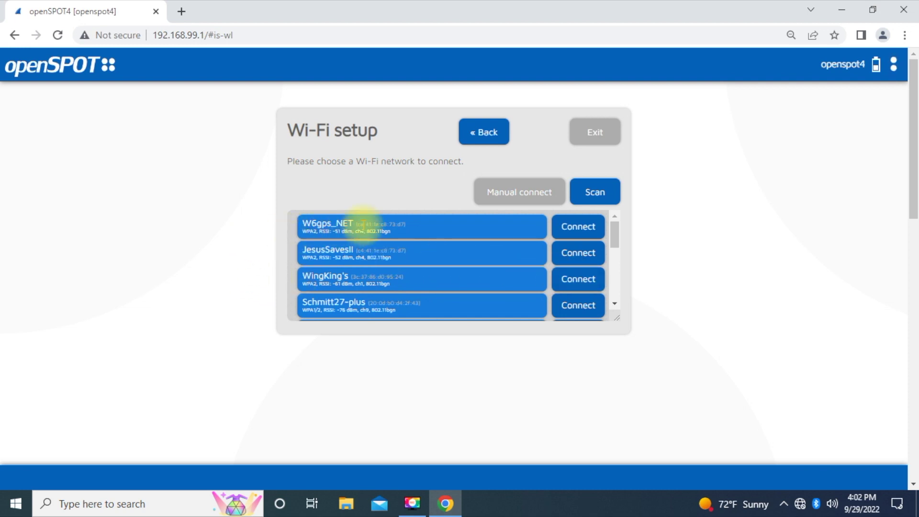
click(574, 234)
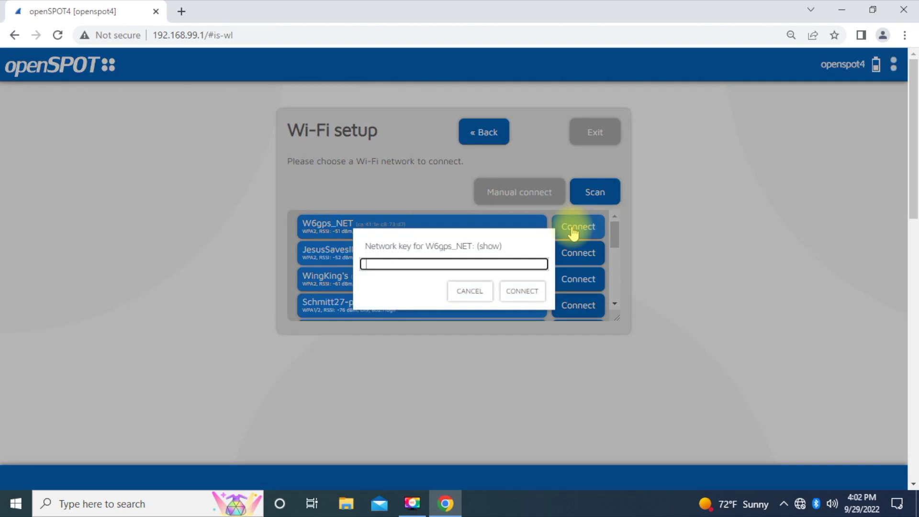
text(•)
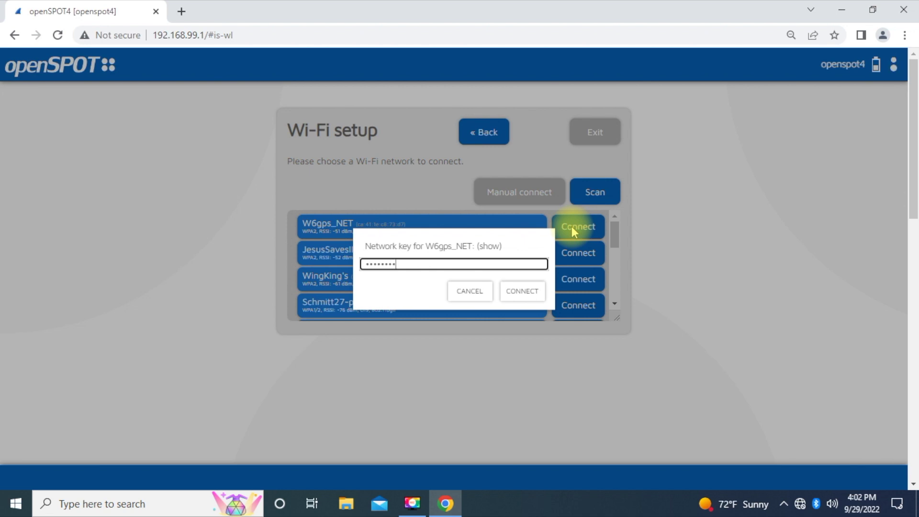
key(Return)
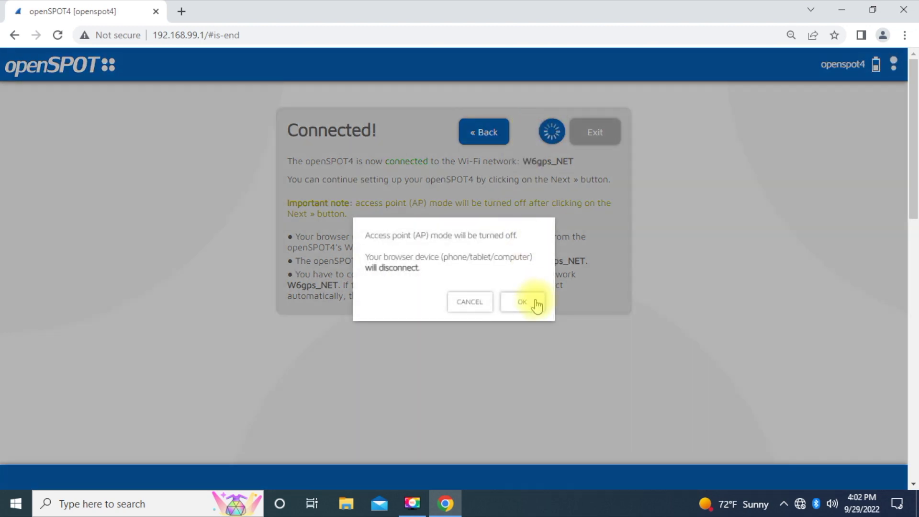
click(536, 305)
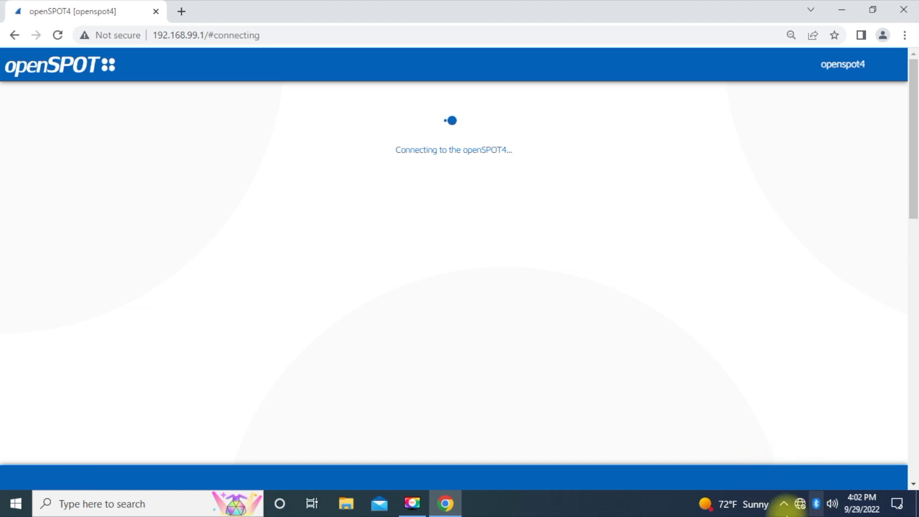
Reconnect the PC to the home Wi-Fi network so Chrome reaches the openSPOT4 at 192.168.3.159.
click(800, 504)
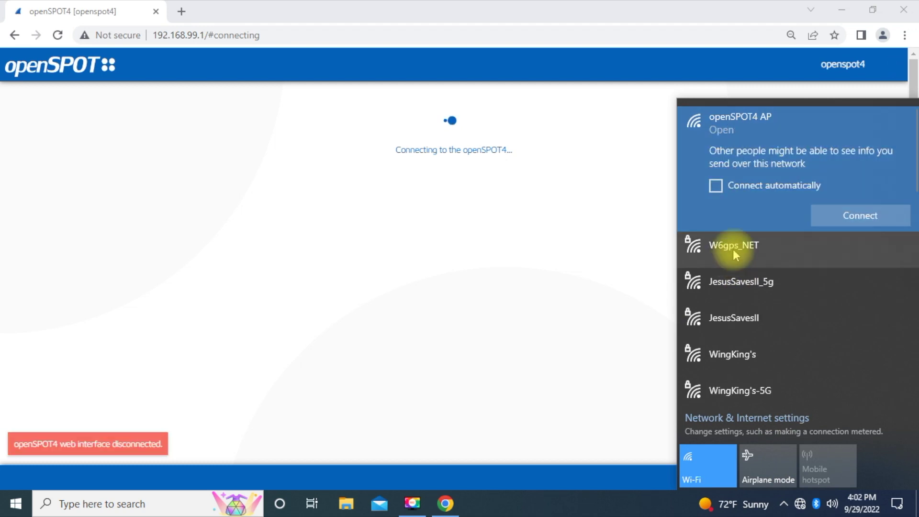
click(733, 249)
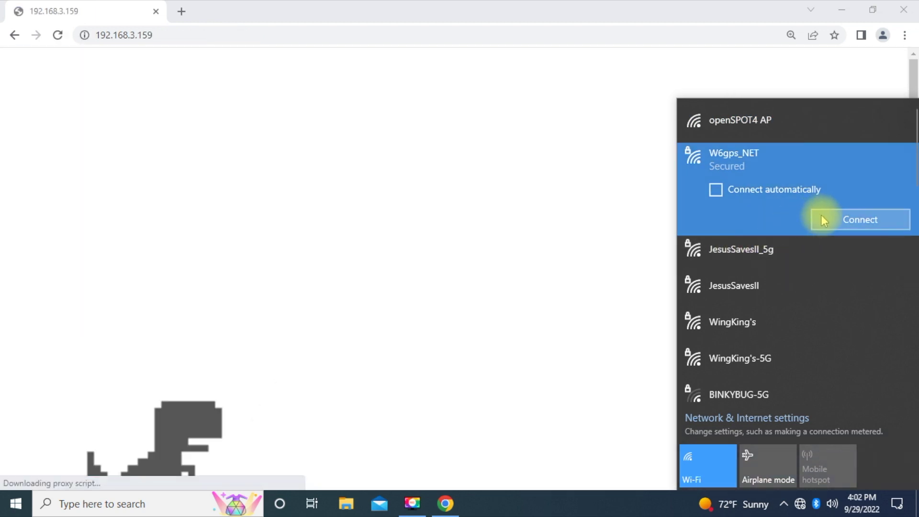
click(824, 221)
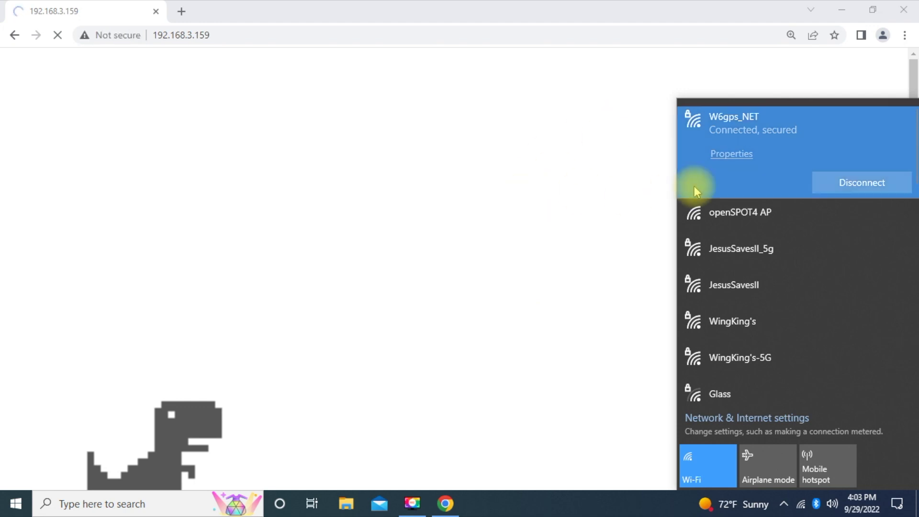
Replace the page address with sharkrf.link and load the SharkRF Link site.
click(232, 63)
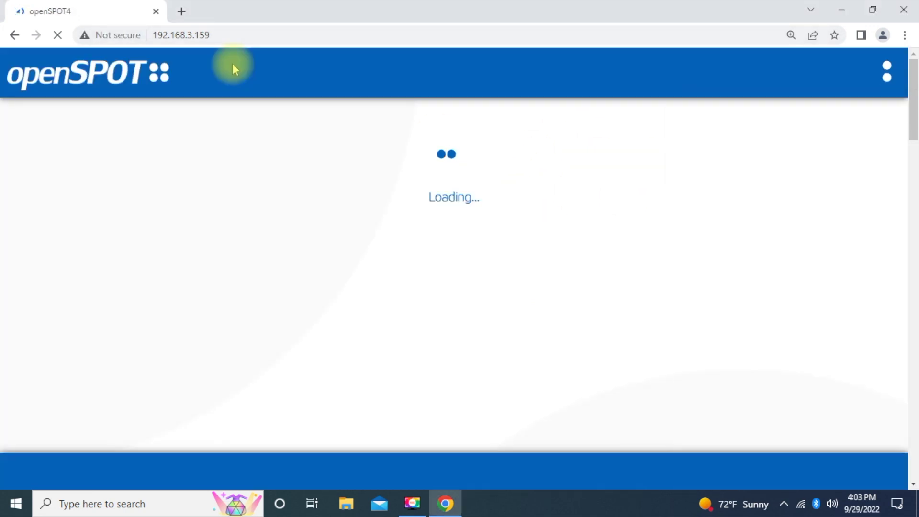
click(245, 34)
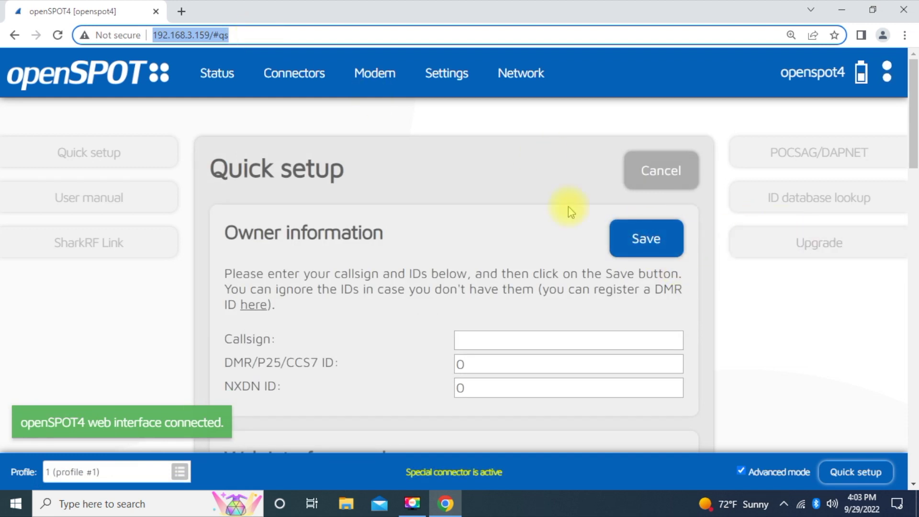
click(239, 32)
drag(239, 33, 121, 32)
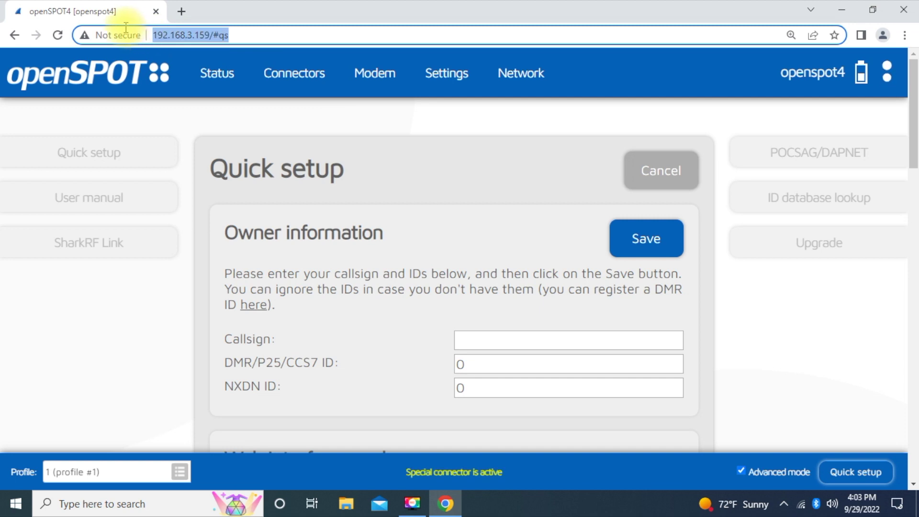
text(shar)
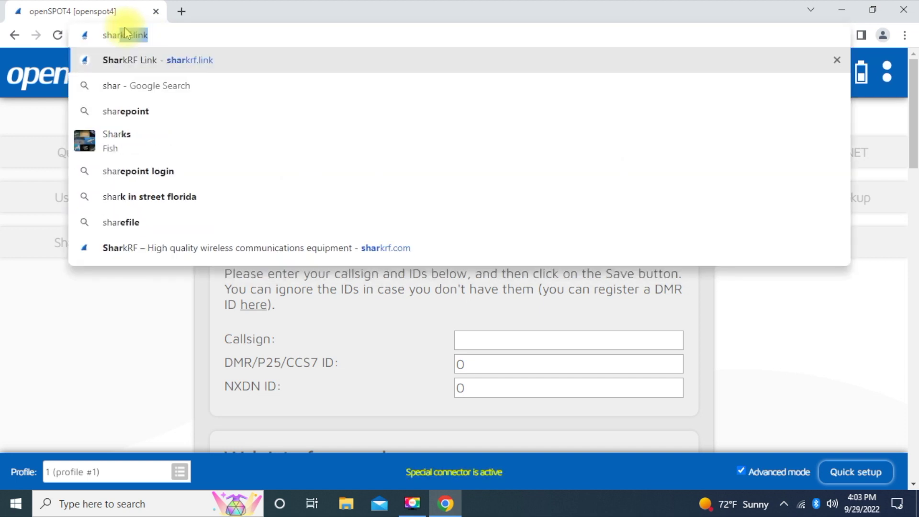
text(krf)
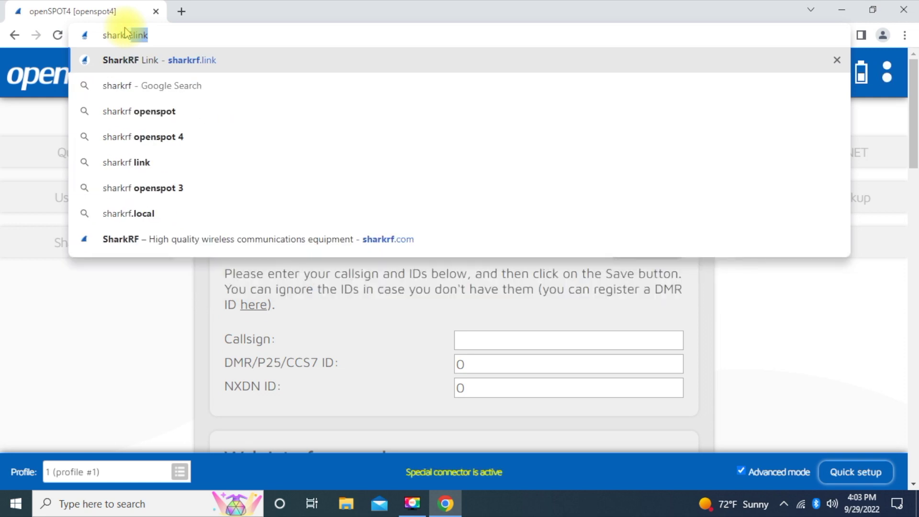
text(.link)
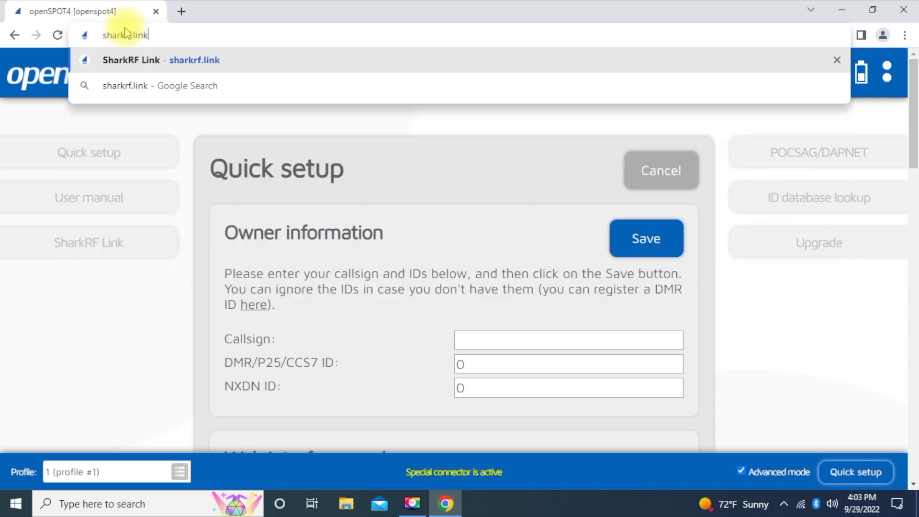
key(Return)
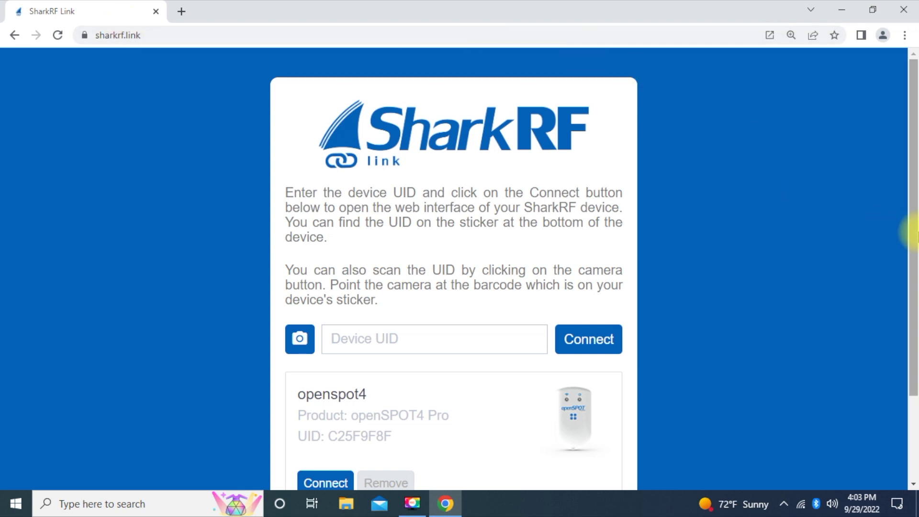
Enter the device UID from the sticker on SharkRF Link and connect to the openSPOT4.
drag(913, 233, 915, 266)
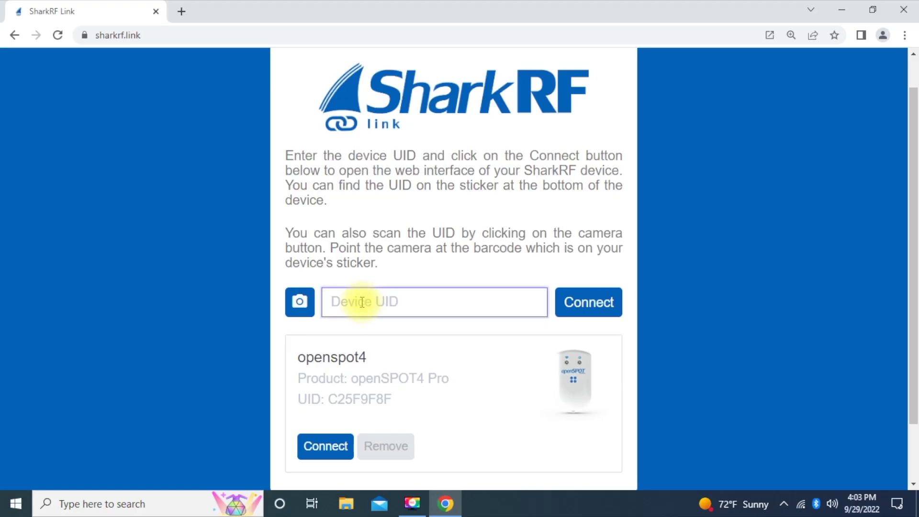
text(C25F9F)
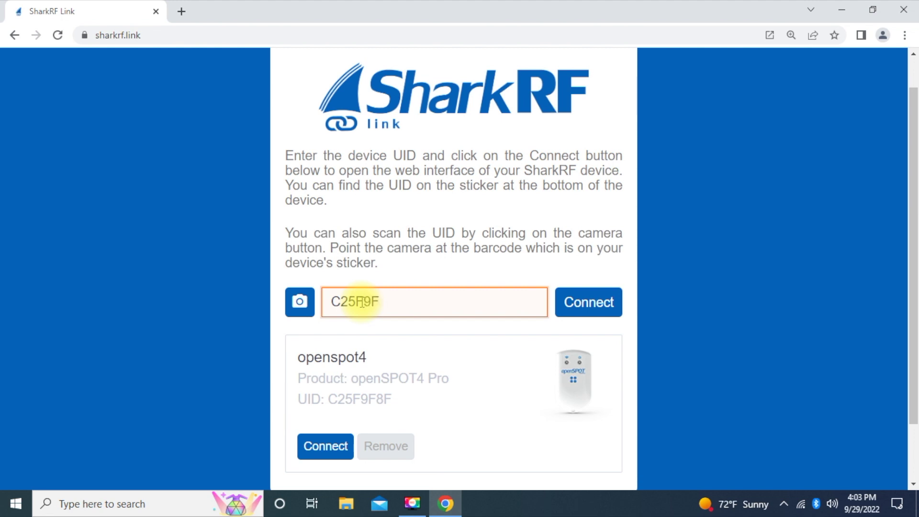
text(8F)
click(586, 306)
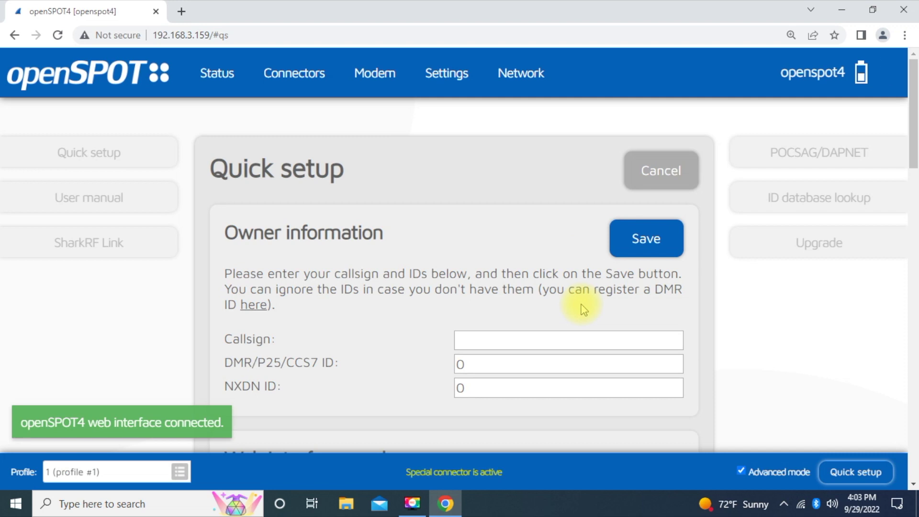
Save the owner's callsign in Owner information and choose D-STAR as the radio type.
click(468, 342)
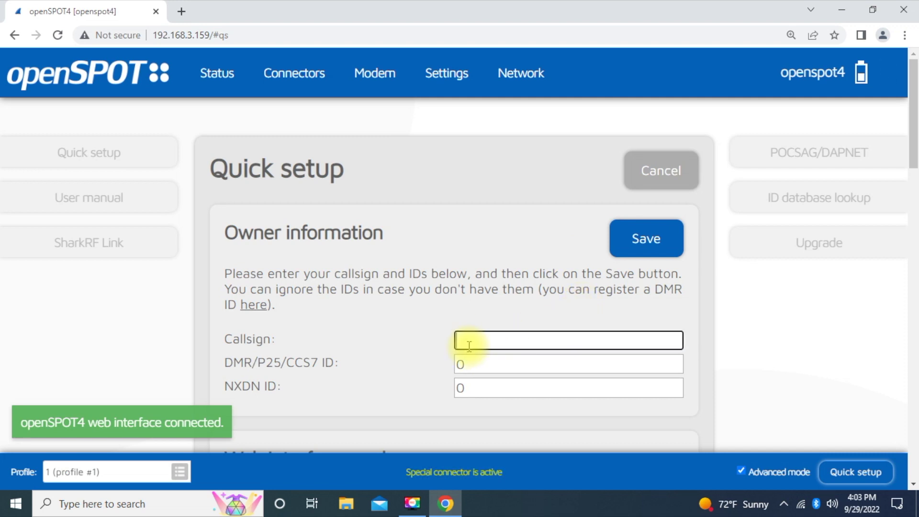
text(W6GPS)
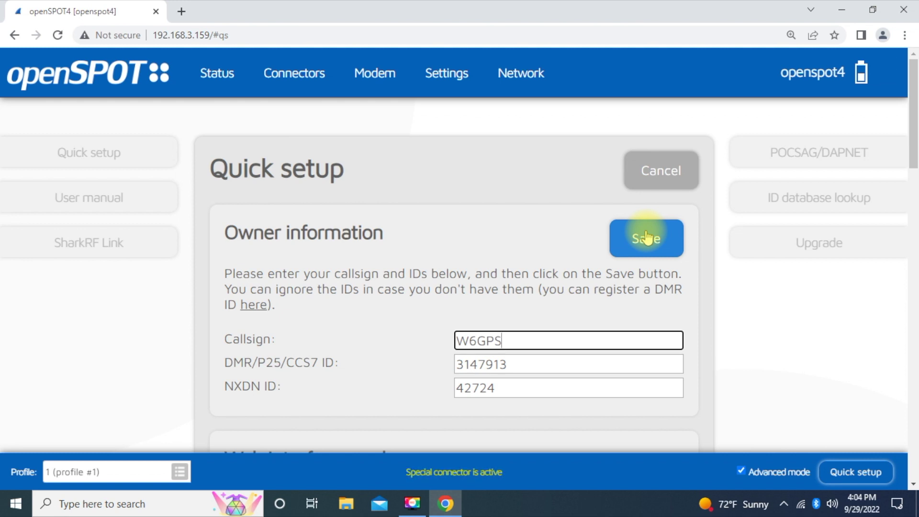
click(646, 237)
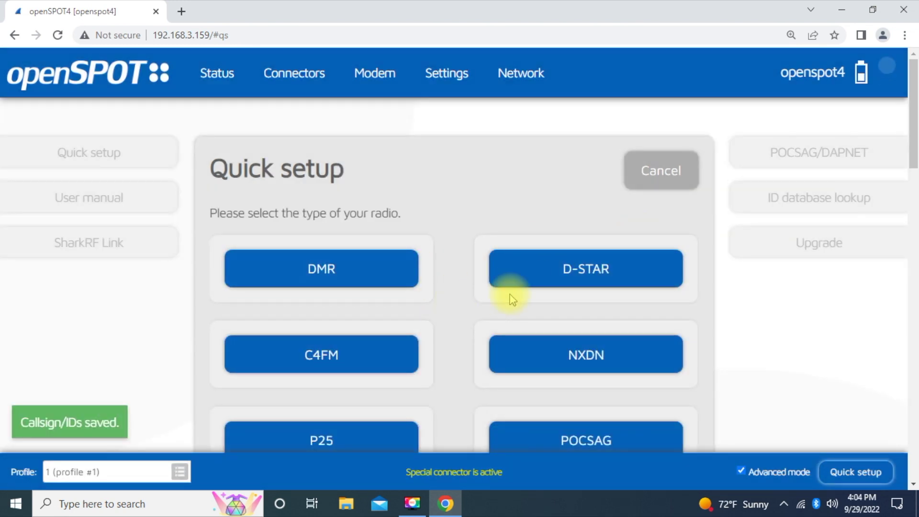
click(544, 271)
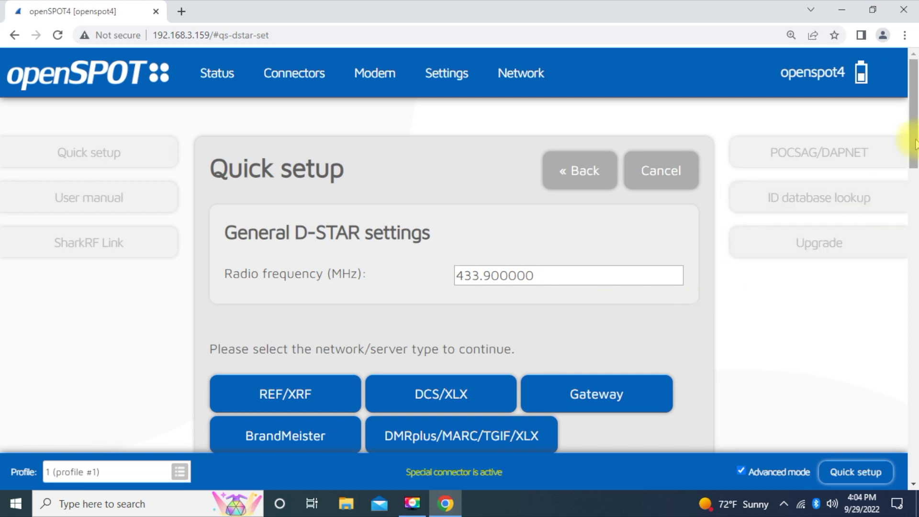
Select the REF/XRF network type with REF030 as the D-STAR server.
scroll(611, 178, down, 3)
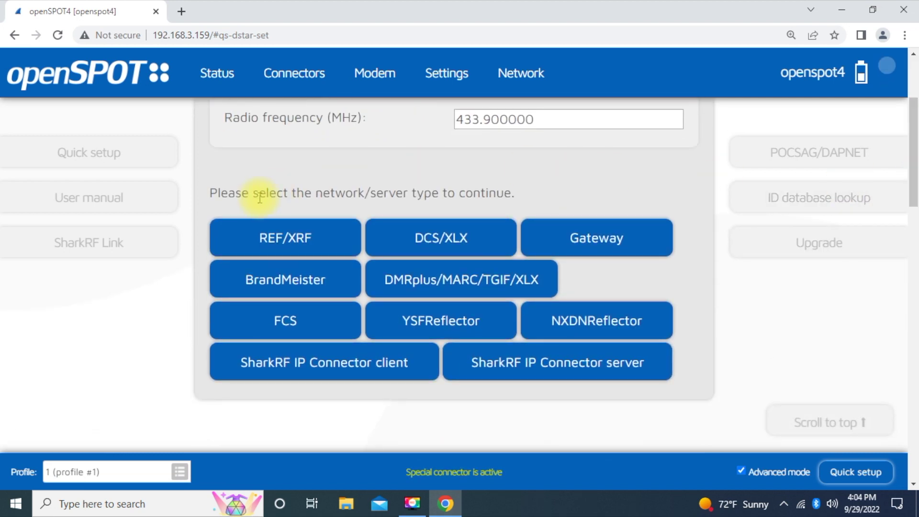
click(286, 242)
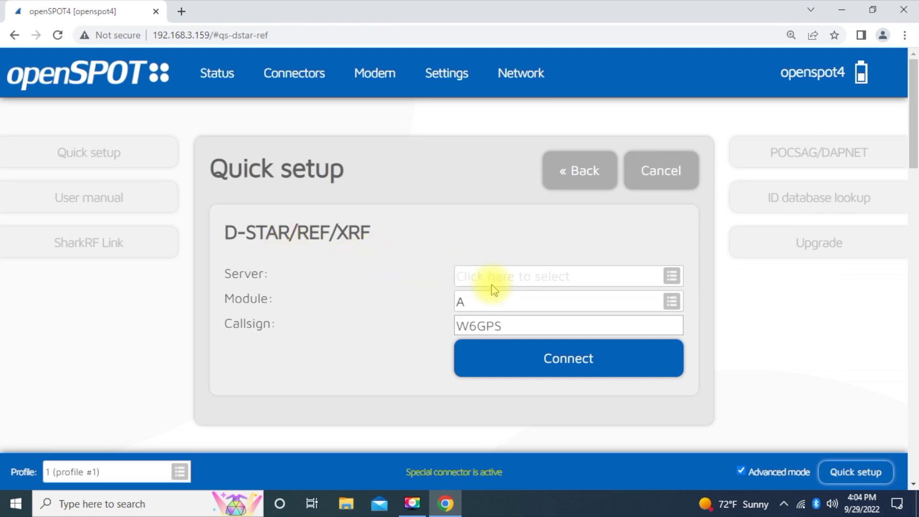
click(546, 276)
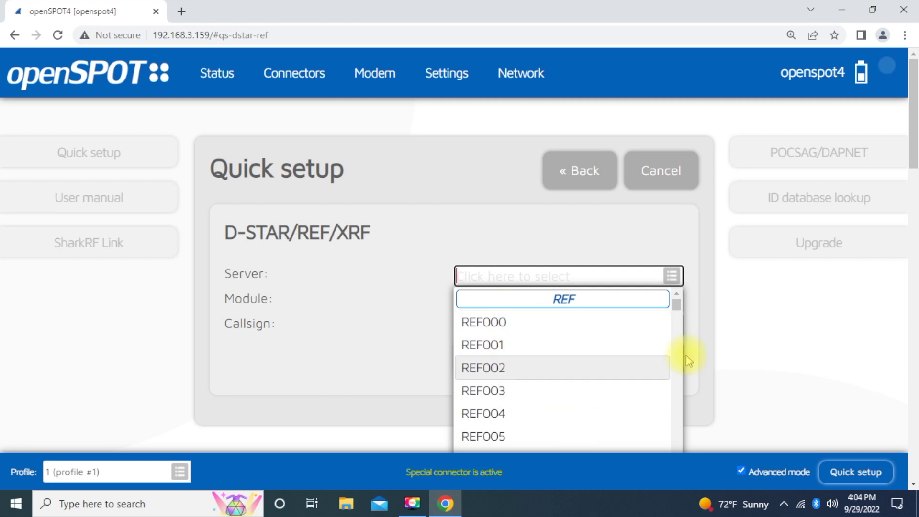
drag(676, 301, 677, 311)
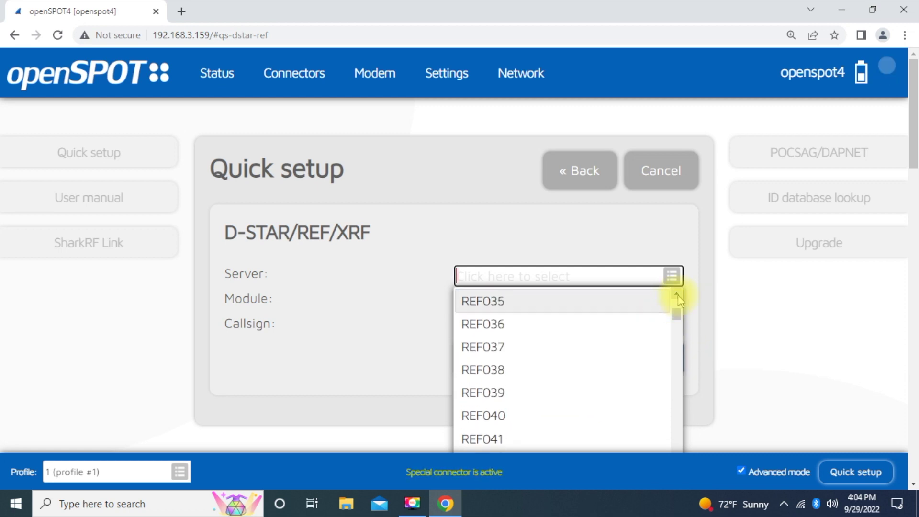
click(677, 294)
click(677, 294)
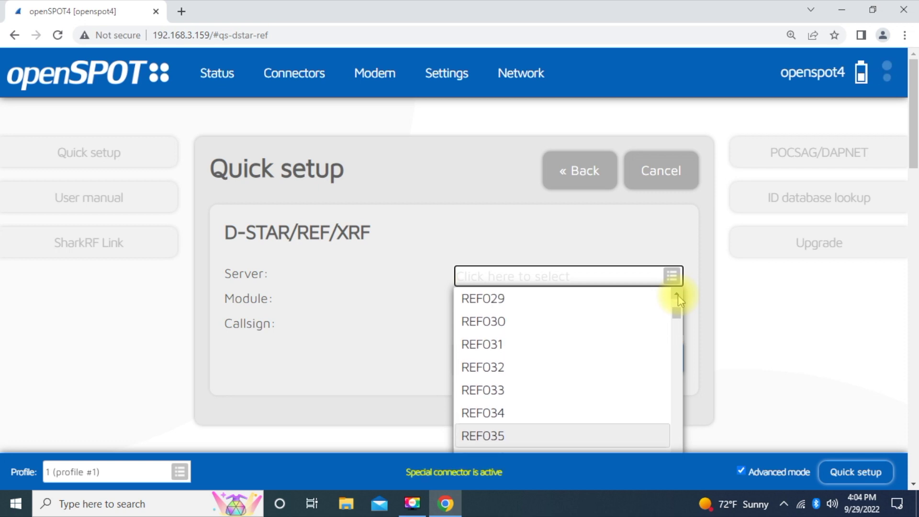
click(521, 328)
Choose reflector module C and connect the hotspot to REF030 C.
scroll(521, 330, down, 4)
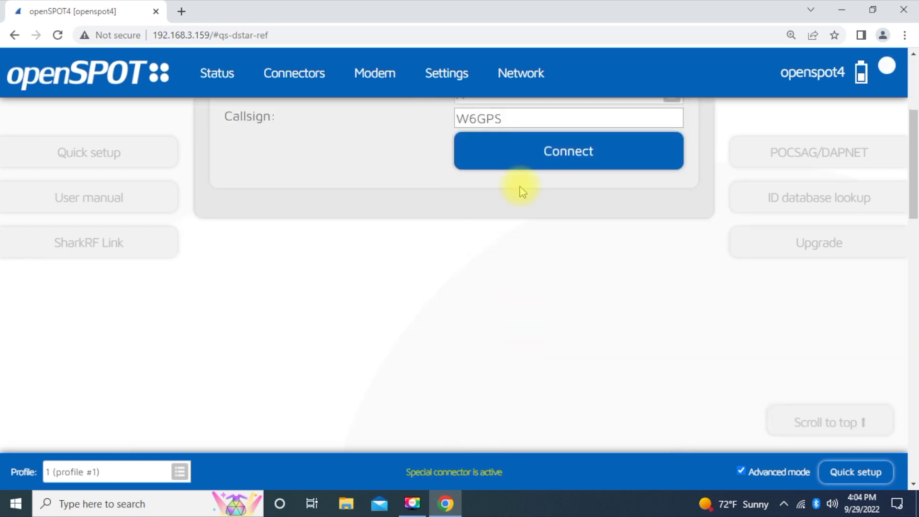
drag(914, 167, 912, 127)
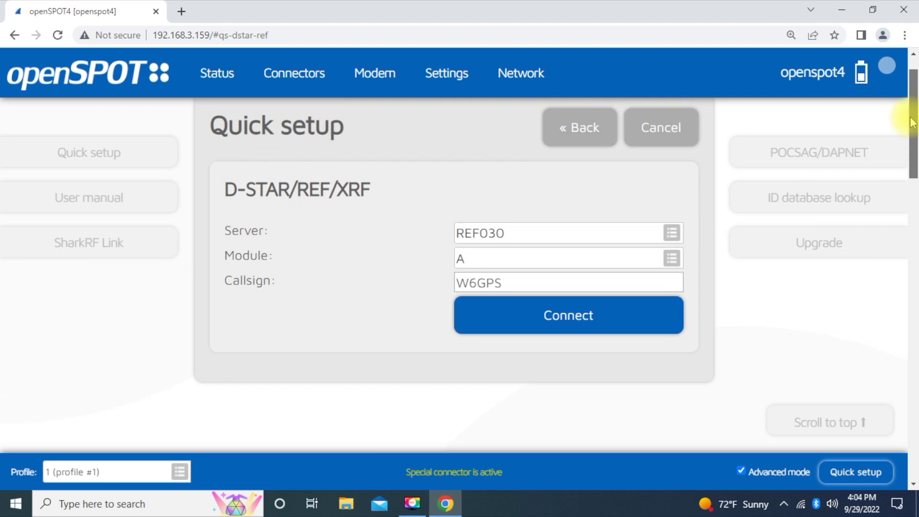
click(673, 264)
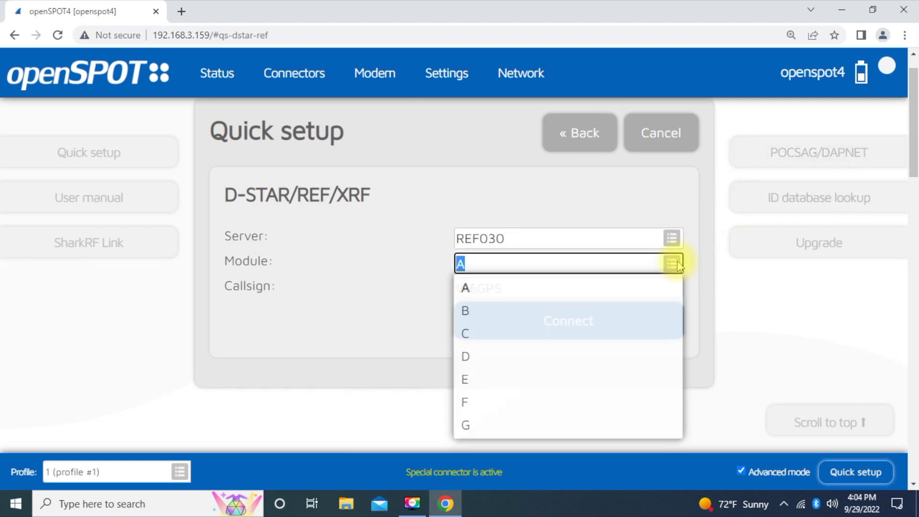
click(498, 337)
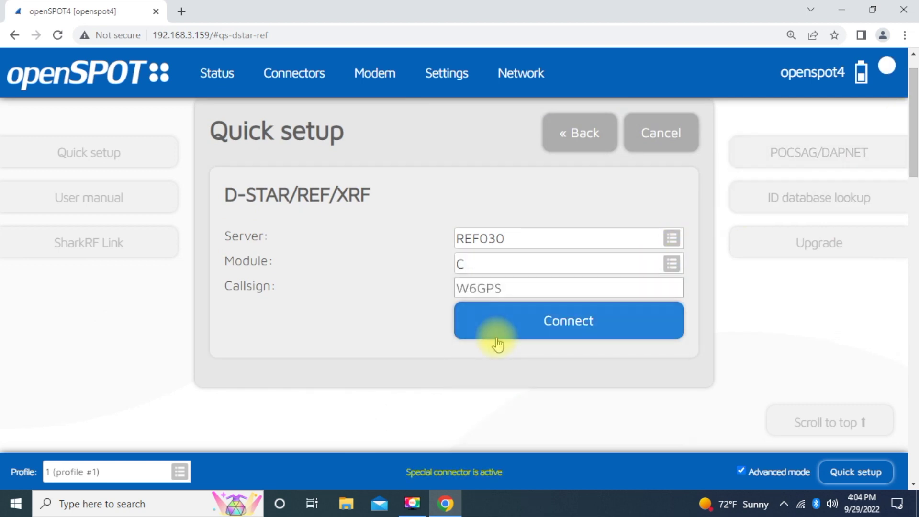
click(556, 321)
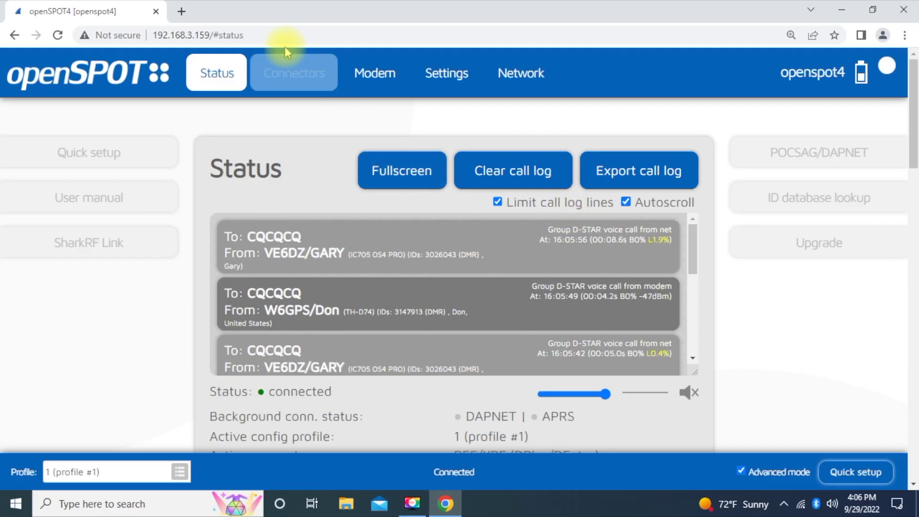
Replace the connector's D-STAR callsign with another callsign and check its registration.
click(289, 72)
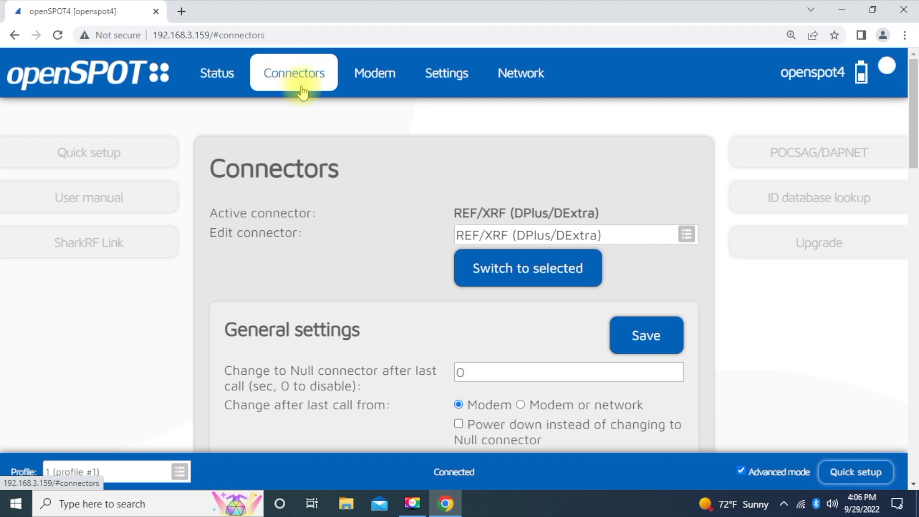
drag(913, 133, 915, 286)
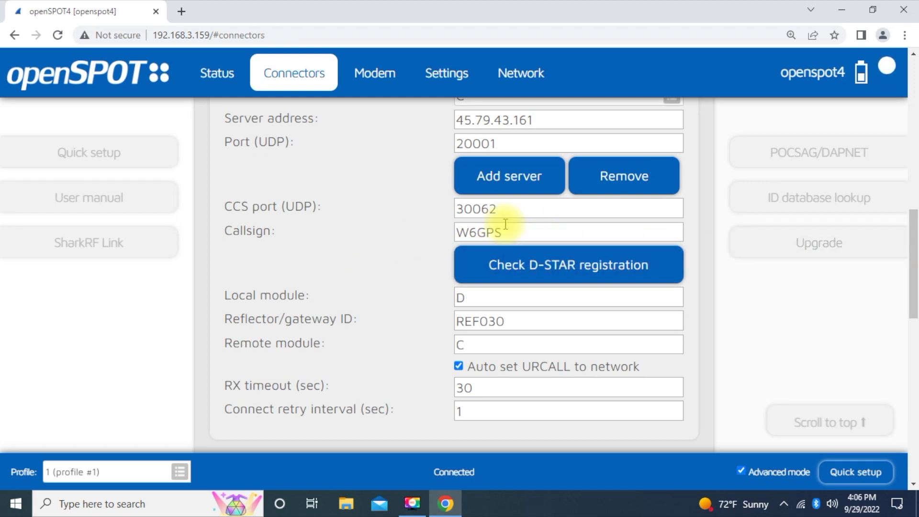
drag(507, 228, 406, 229)
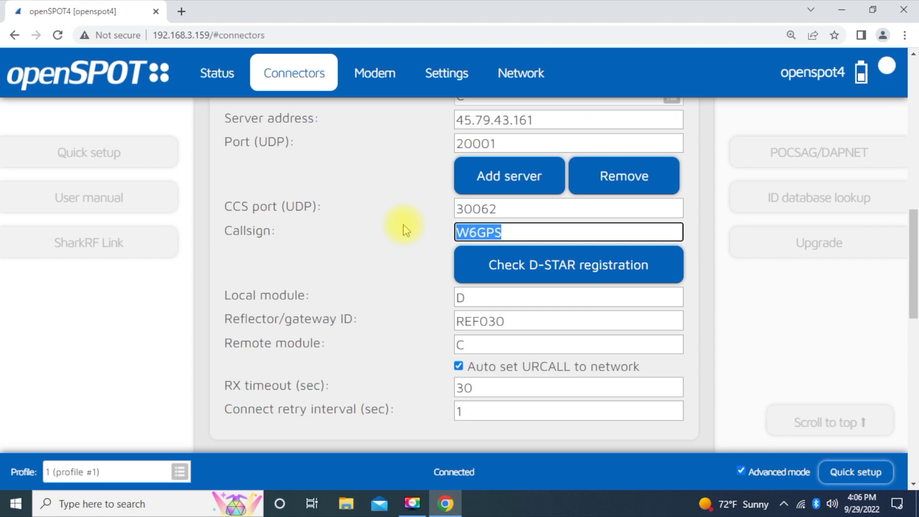
text(WD)
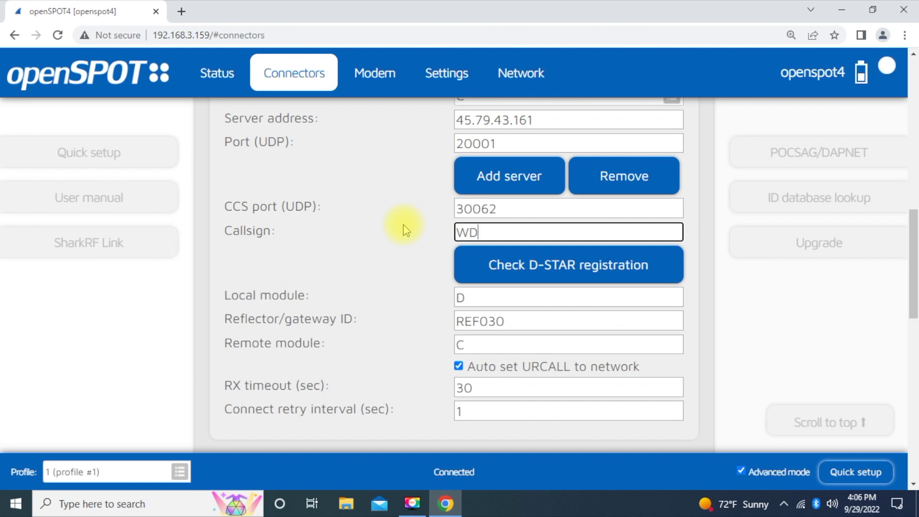
text(5CPI)
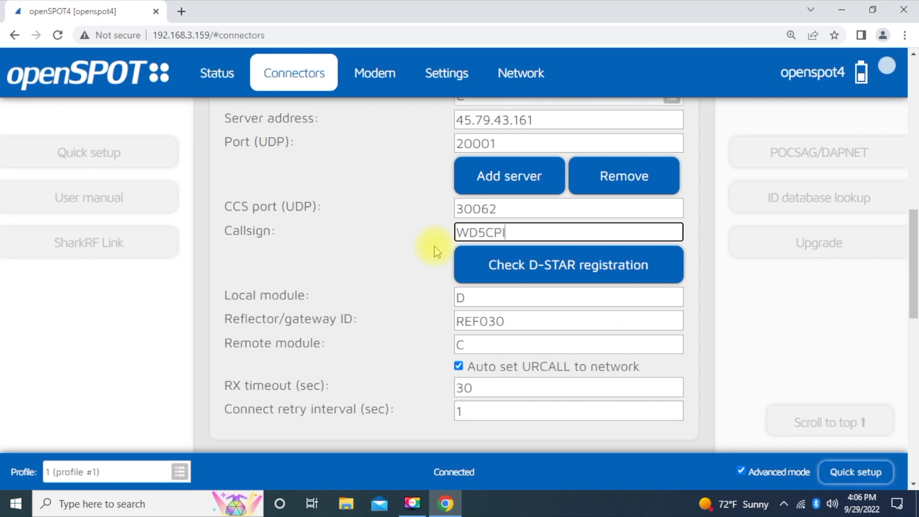
click(530, 269)
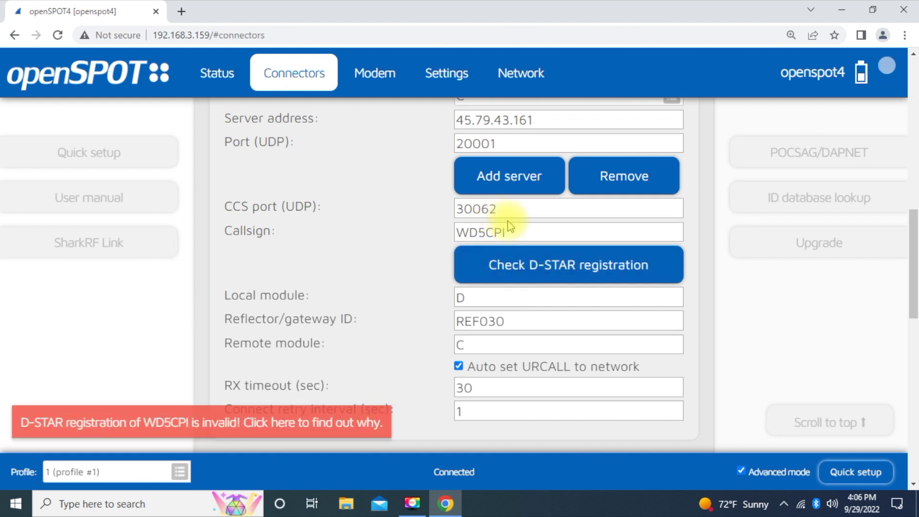
Put the owner's callsign back in the connector field and confirm its D-STAR registration is valid.
double_click(515, 233)
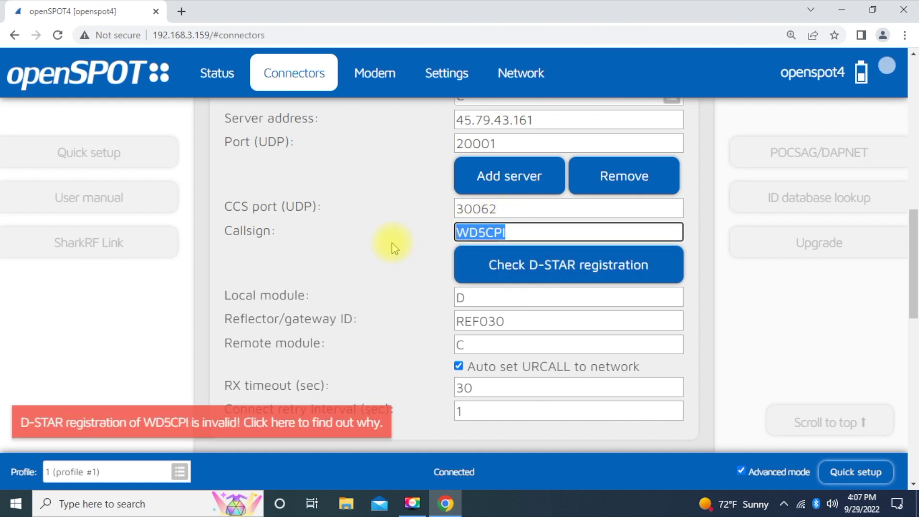
text(W6GPS)
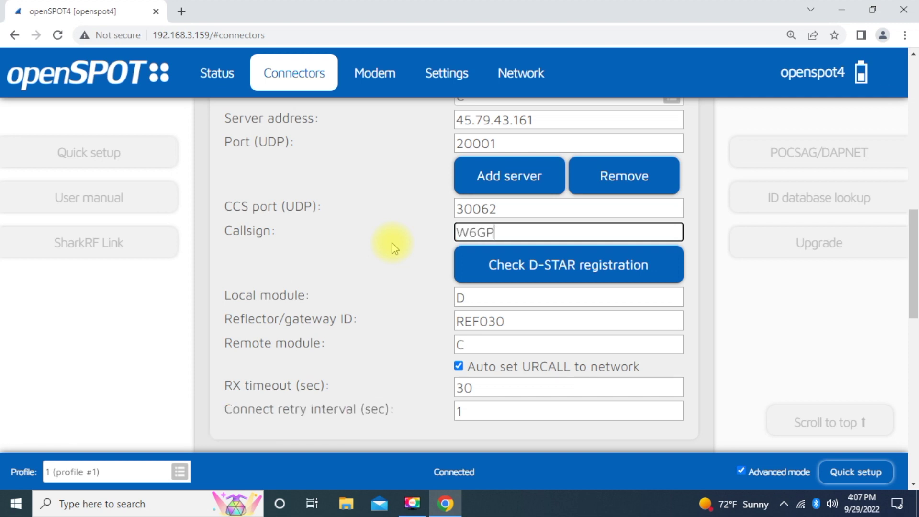
click(513, 259)
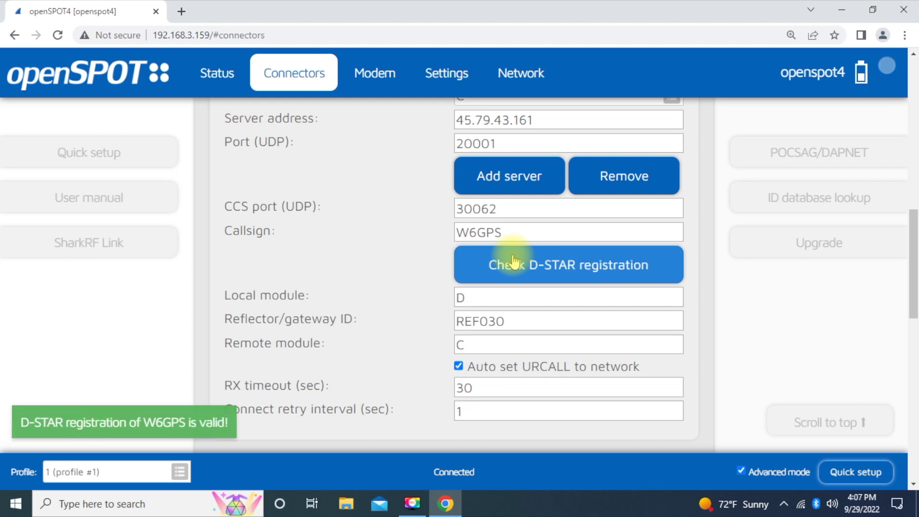